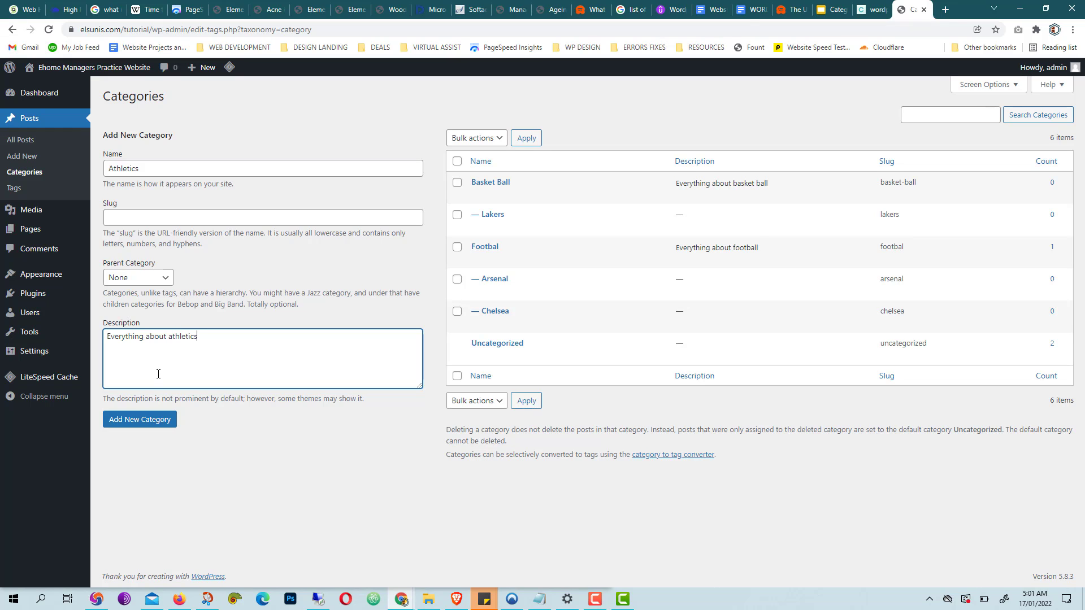
- Save the new Athletics category and rename the Uncategorized category to Others, keeping its slug
{"action": "left_click", "coordinate": [144, 430]}
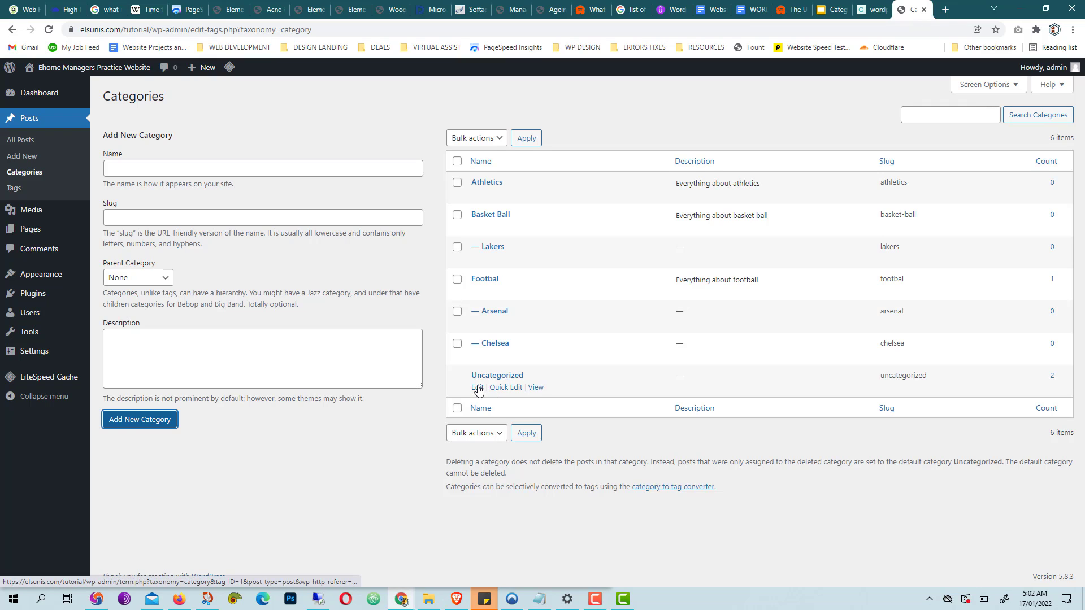
{"action": "left_click", "coordinate": [511, 389]}
{"action": "left_click_drag", "start_coordinate": [551, 392], "coordinate": [508, 393]}
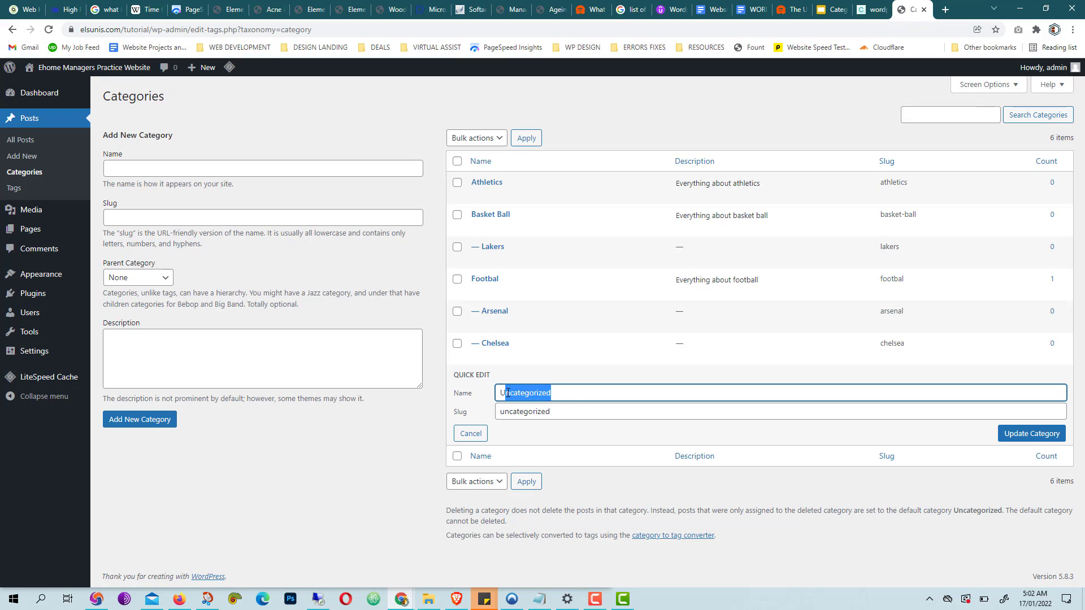
{"action": "key", "text": "BackSpace"}
{"action": "key", "text": "BackSpace"}
{"action": "type", "text": "Others"}
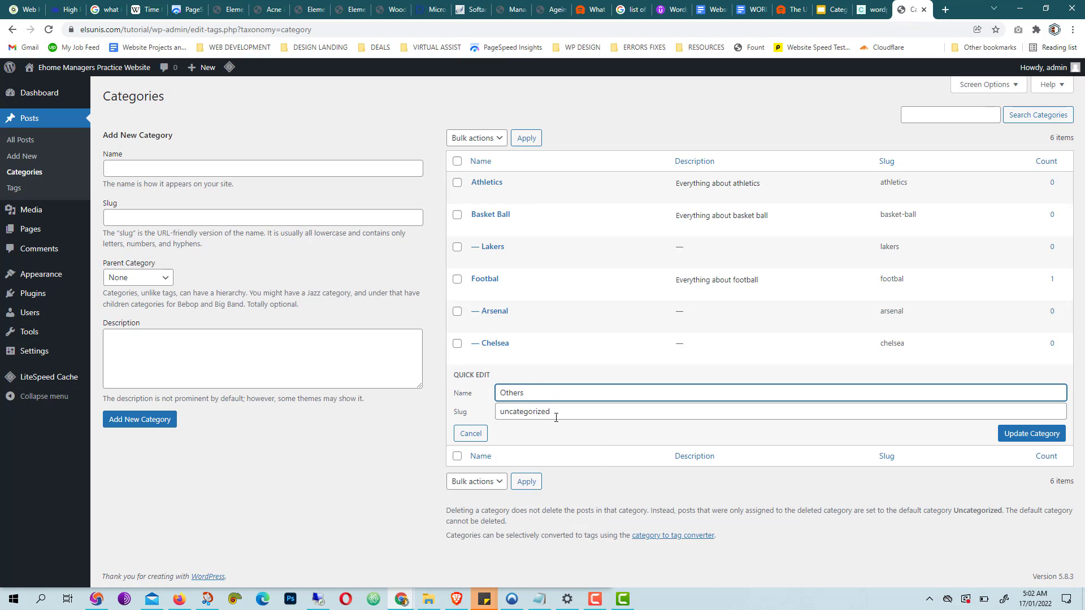
{"action": "left_click", "coordinate": [1054, 436]}
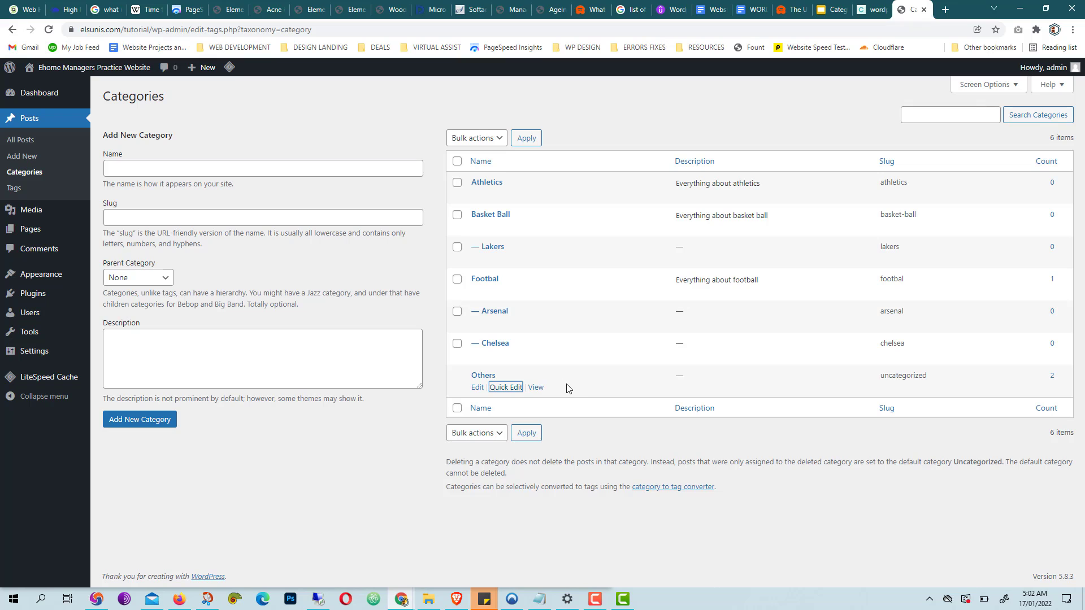
{"action": "left_click", "coordinate": [569, 389]}
- Add a new category named Real Madrid with Footbal as its parent category
{"action": "left_click", "coordinate": [172, 168]}
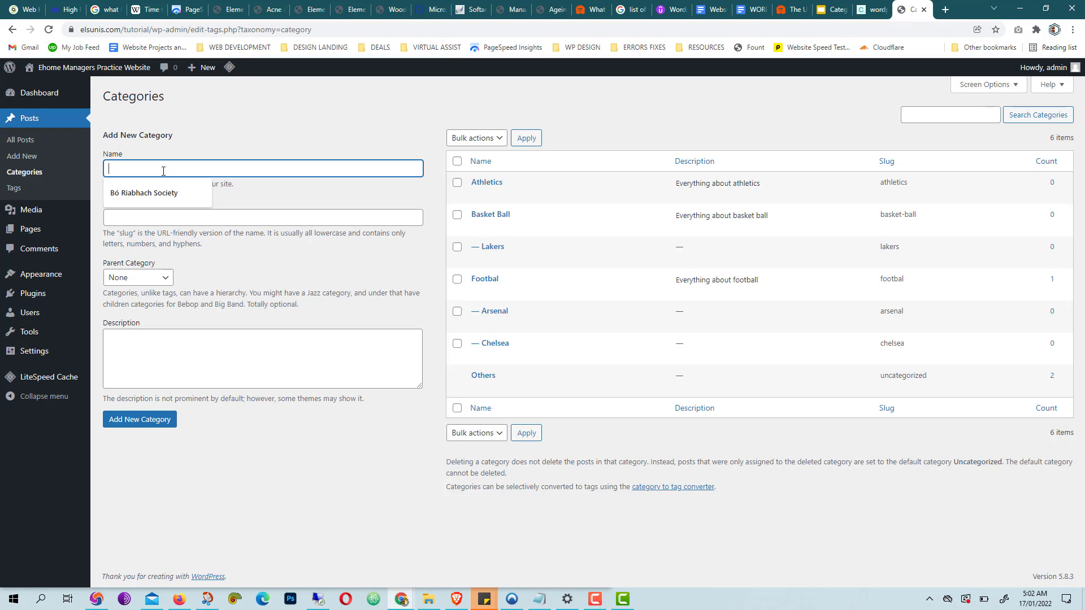
{"action": "left_click", "coordinate": [286, 147]}
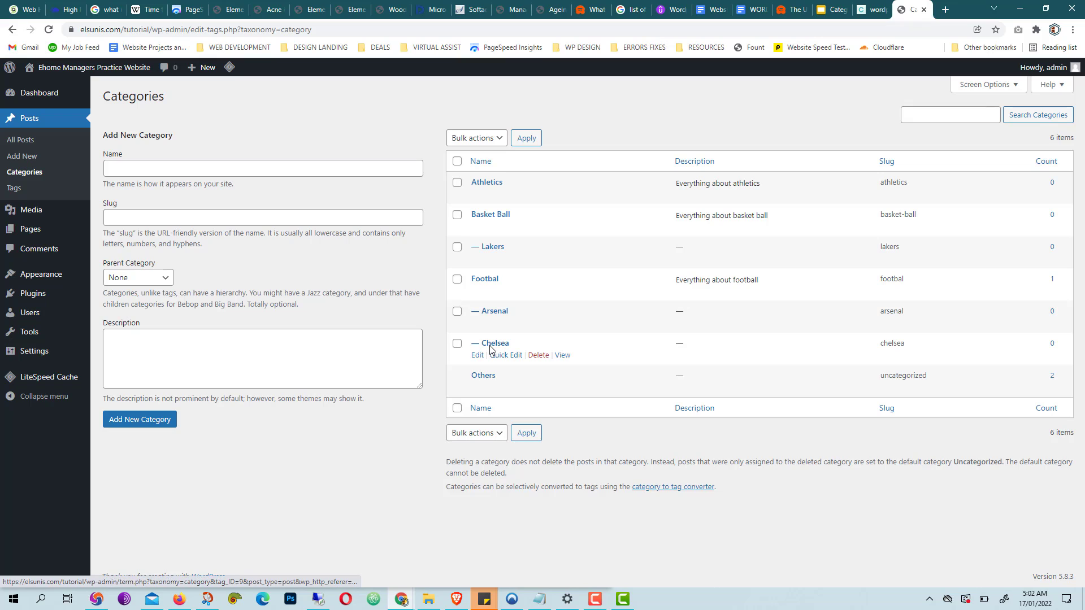
{"action": "left_click", "coordinate": [156, 168]}
{"action": "type", "text": "Real Madrid"}
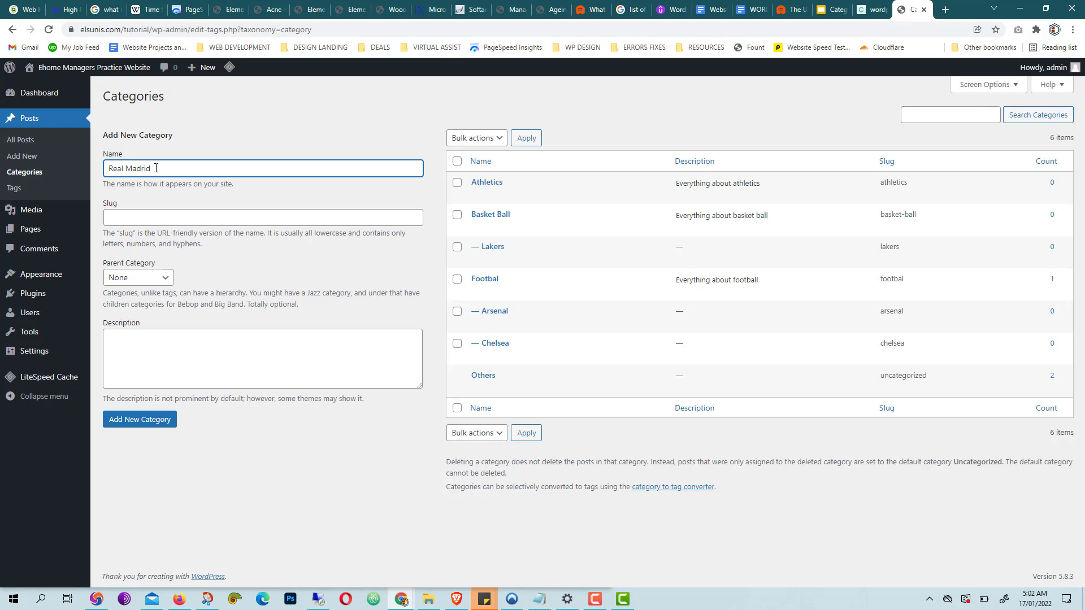
{"action": "left_click", "coordinate": [115, 277]}
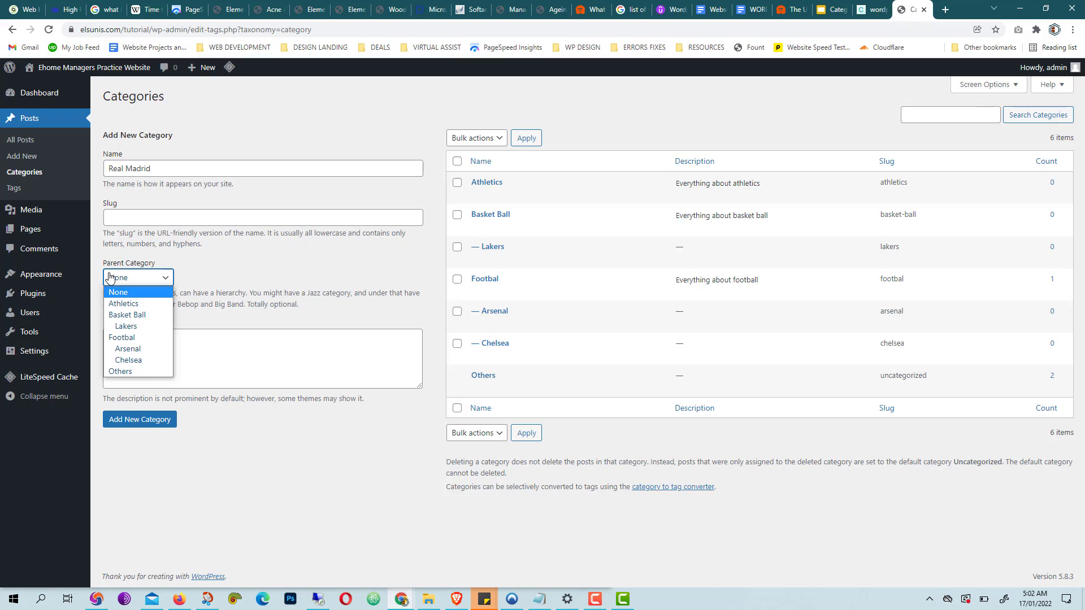
{"action": "left_click", "coordinate": [130, 337]}
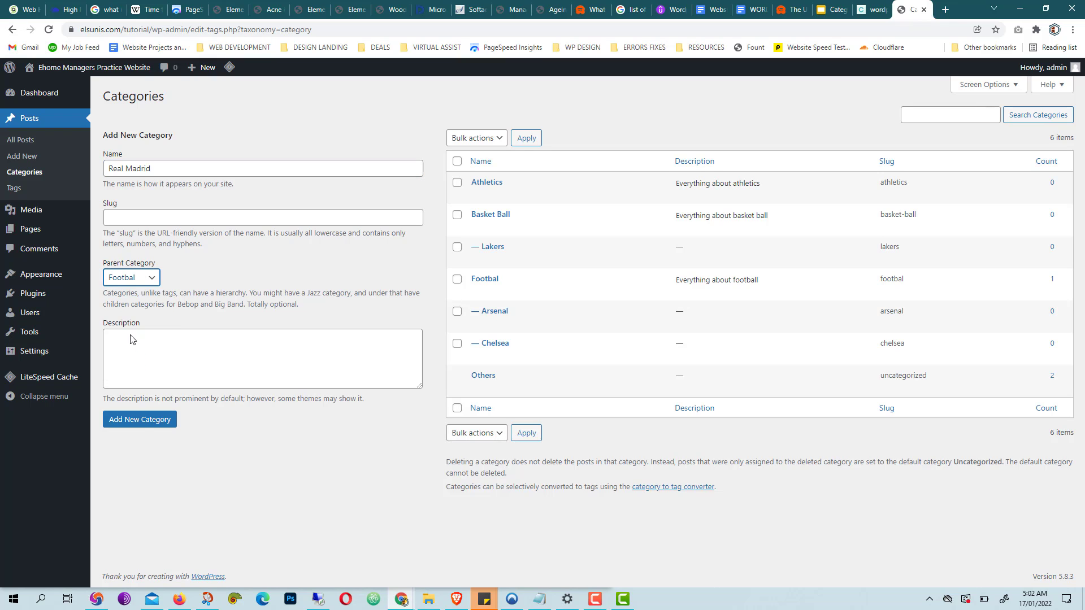
{"action": "left_click", "coordinate": [149, 425]}
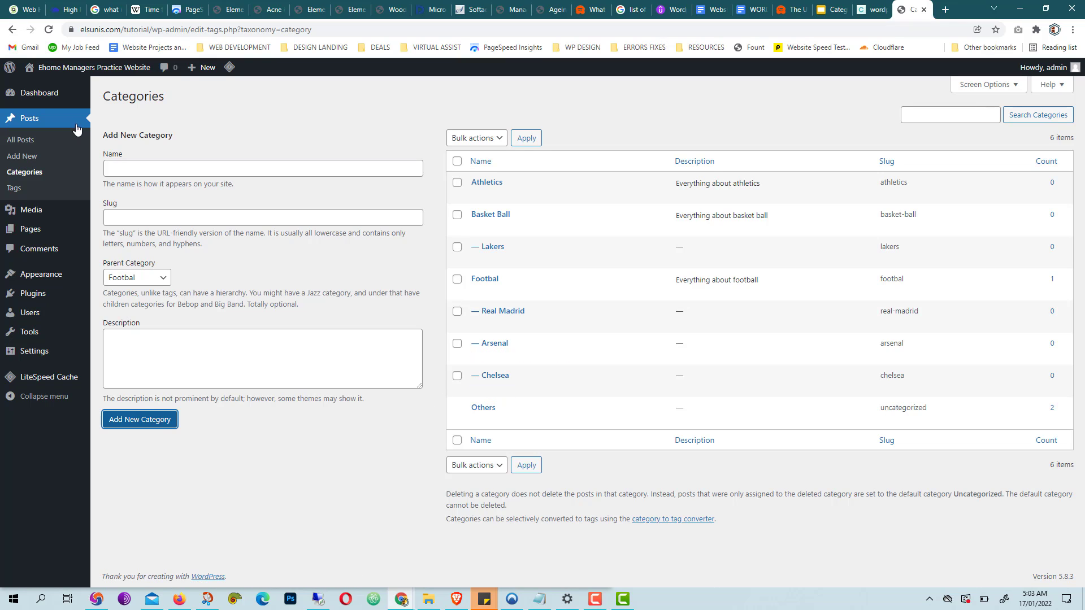
- Create a new post titled "Former Real Madrid Players" with the body text "all the information comes here."
{"action": "left_click", "coordinate": [29, 145]}
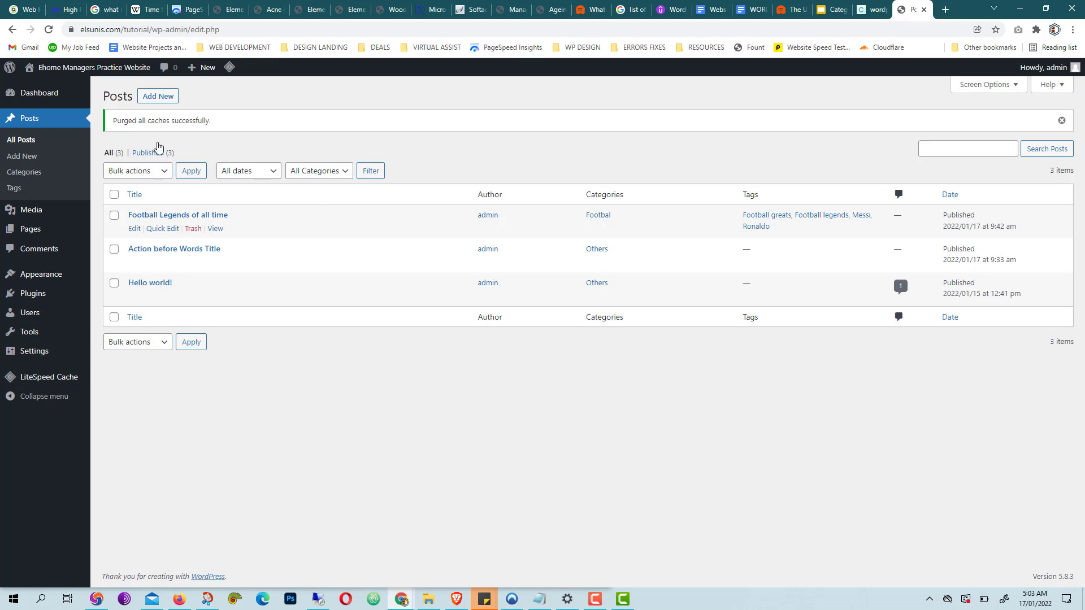
{"action": "left_click", "coordinate": [152, 99]}
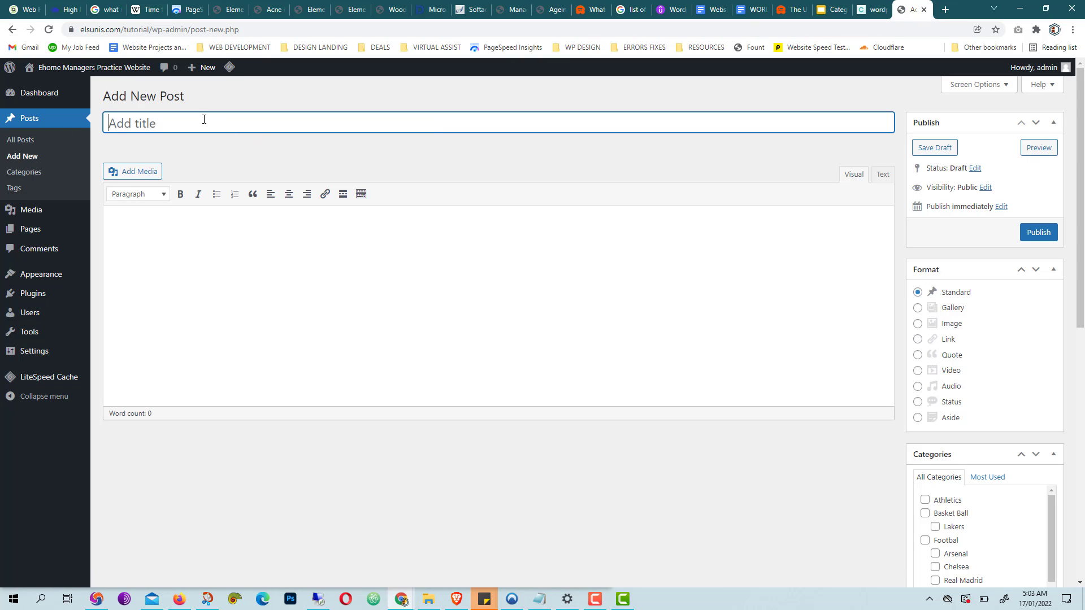
{"action": "type", "text": "Formar Real Madrid Players"}
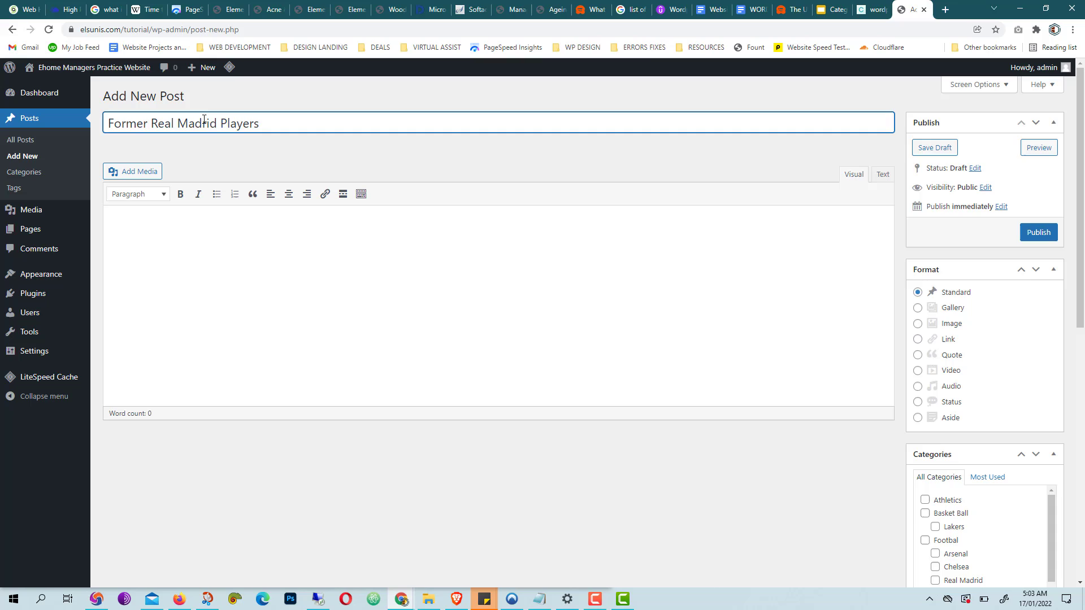
{"action": "key", "text": "Tab"}
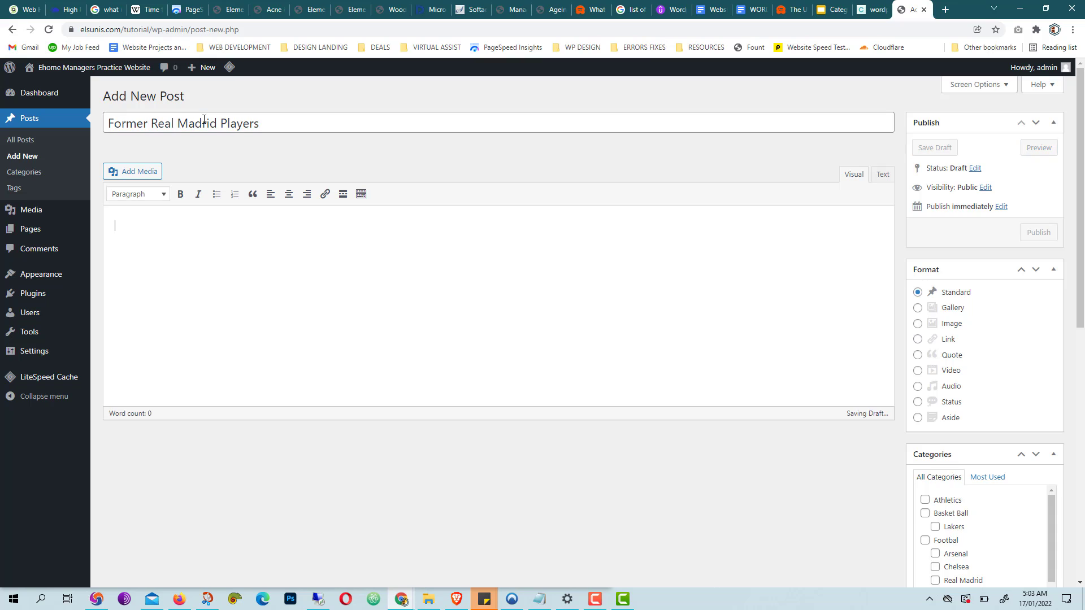
{"action": "type", "text": "H"}
{"action": "key", "text": "BackSpace"}
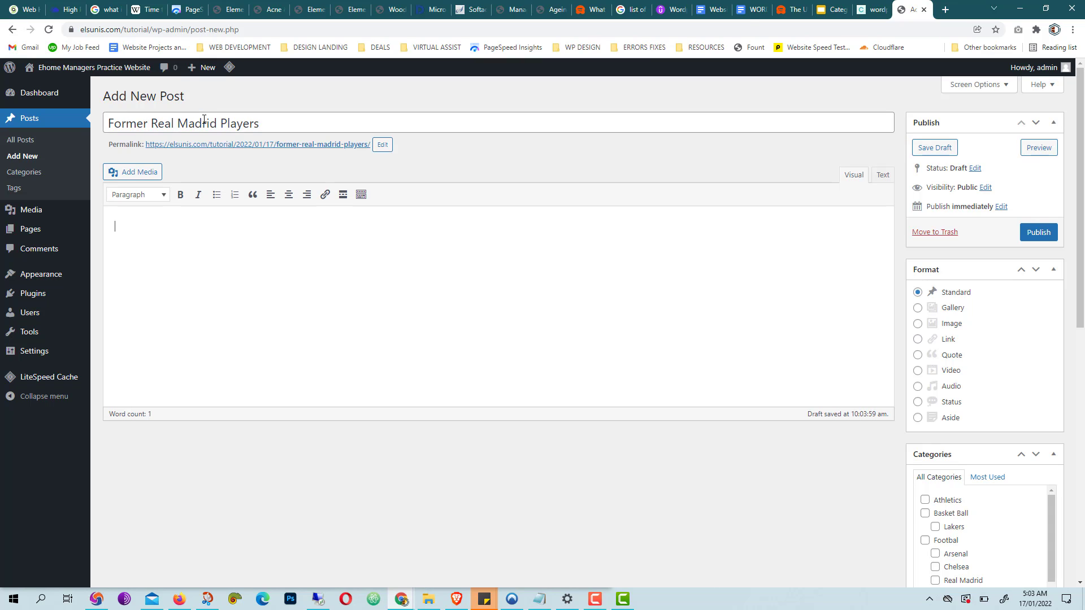
{"action": "type", "text": "all the information comes "}
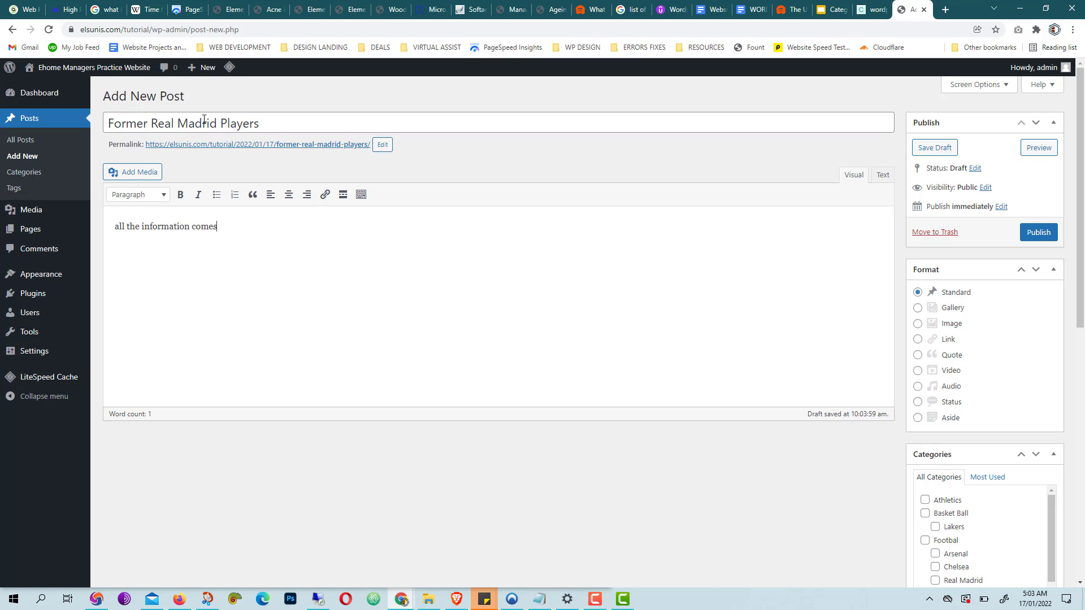
{"action": "type", "text": "here."}
- Assign the new post to the Real Madrid category and publish it
{"action": "scroll", "coordinate": [976, 313], "scroll_direction": "down", "scroll_amount": 5}
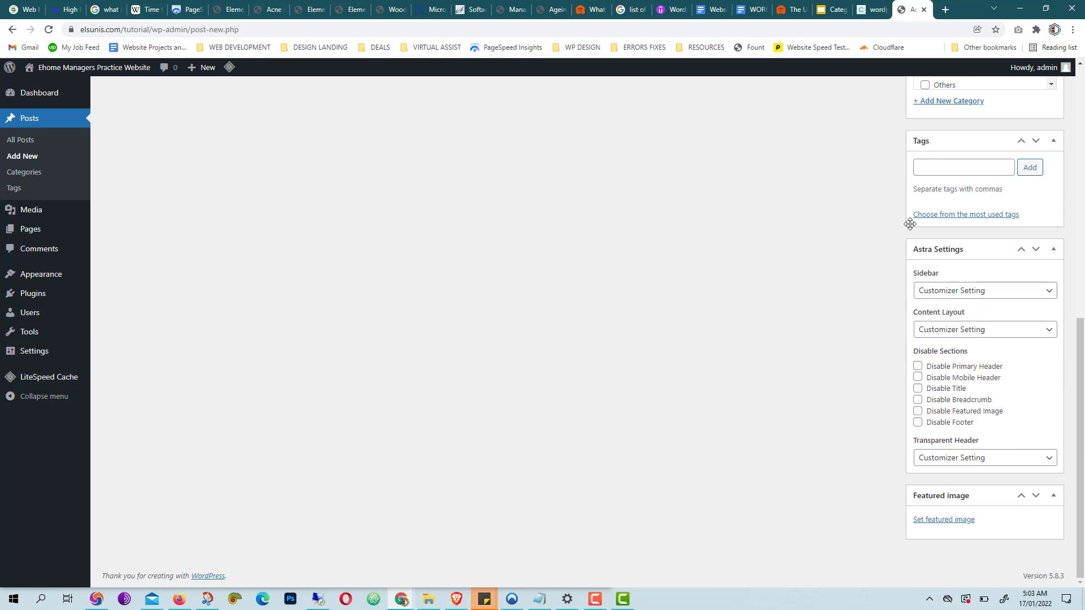
{"action": "scroll", "coordinate": [911, 222], "scroll_direction": "up", "scroll_amount": 1}
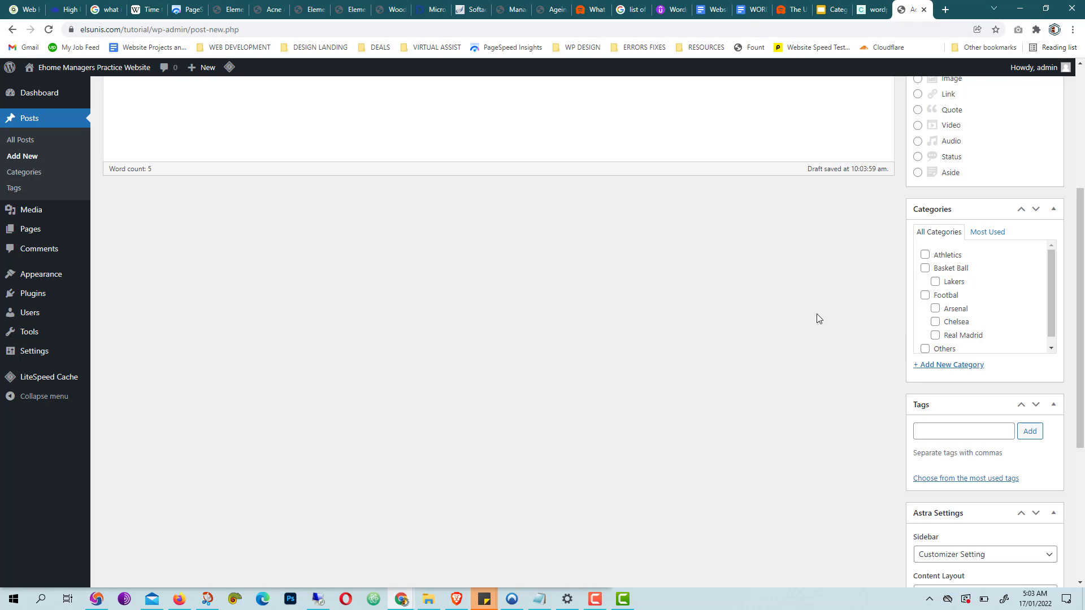
{"action": "left_click", "coordinate": [935, 335]}
{"action": "scroll", "coordinate": [936, 334], "scroll_direction": "up", "scroll_amount": 4}
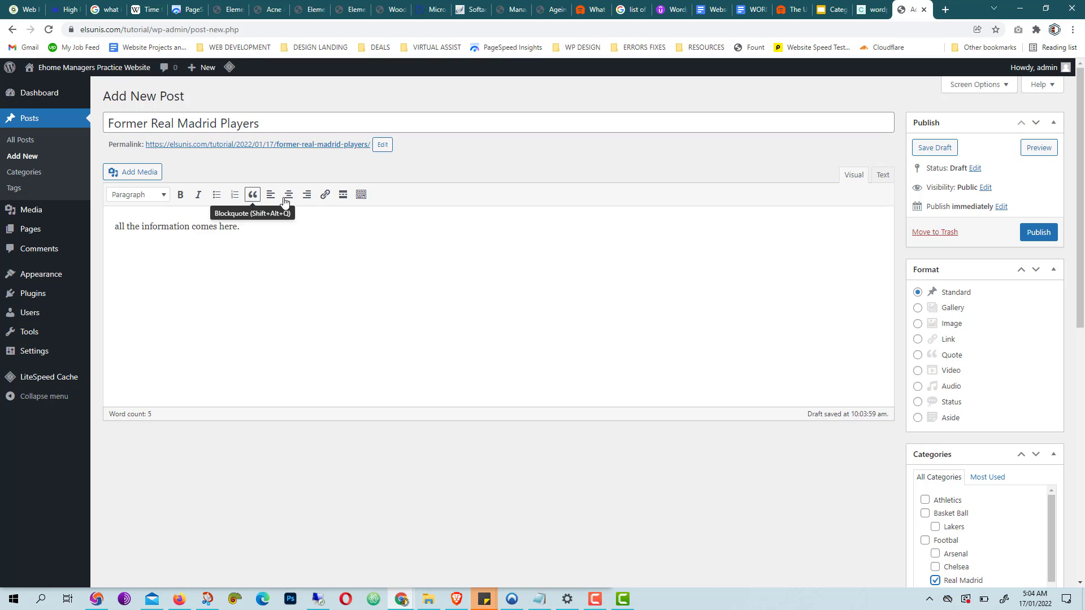
{"action": "scroll", "coordinate": [652, 250], "scroll_direction": "down", "scroll_amount": 5}
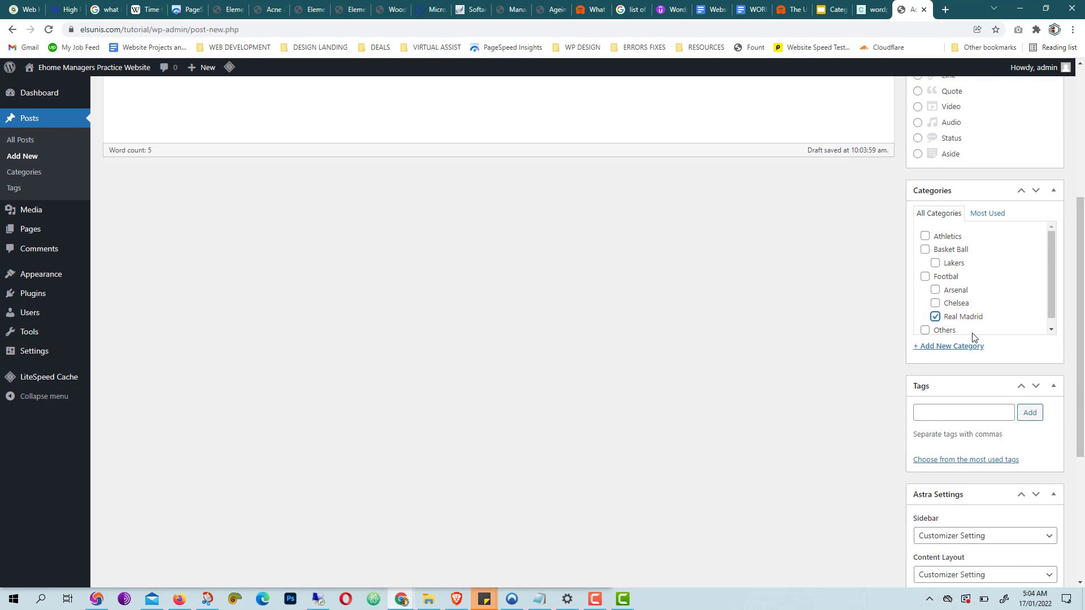
{"action": "scroll", "coordinate": [973, 338], "scroll_direction": "up", "scroll_amount": 5}
{"action": "scroll", "coordinate": [942, 364], "scroll_direction": "down", "scroll_amount": 5}
{"action": "scroll", "coordinate": [976, 316], "scroll_direction": "up", "scroll_amount": 5}
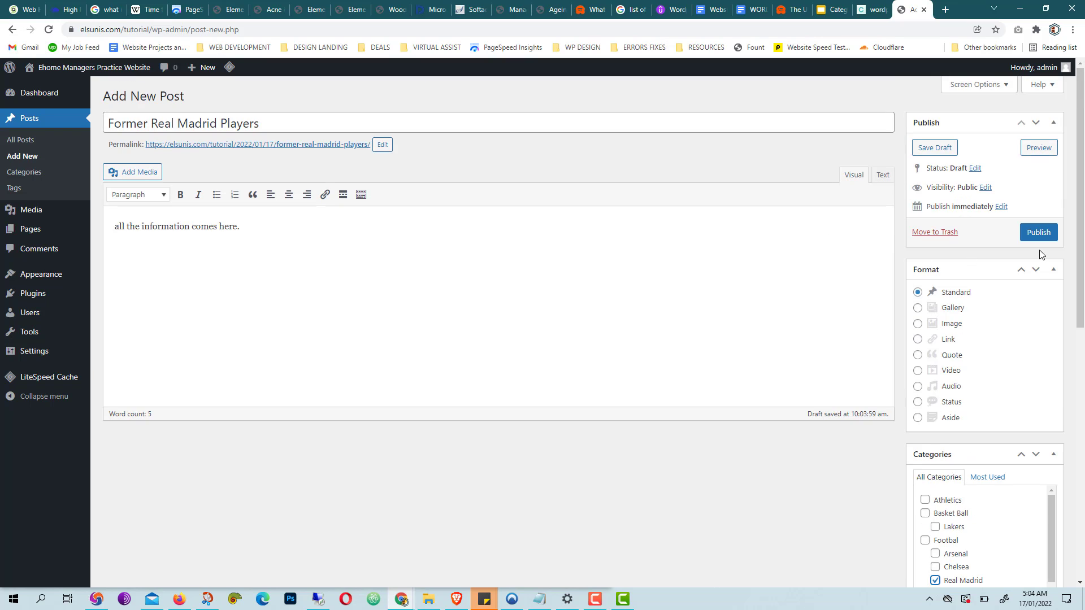
{"action": "left_click", "coordinate": [1034, 234]}
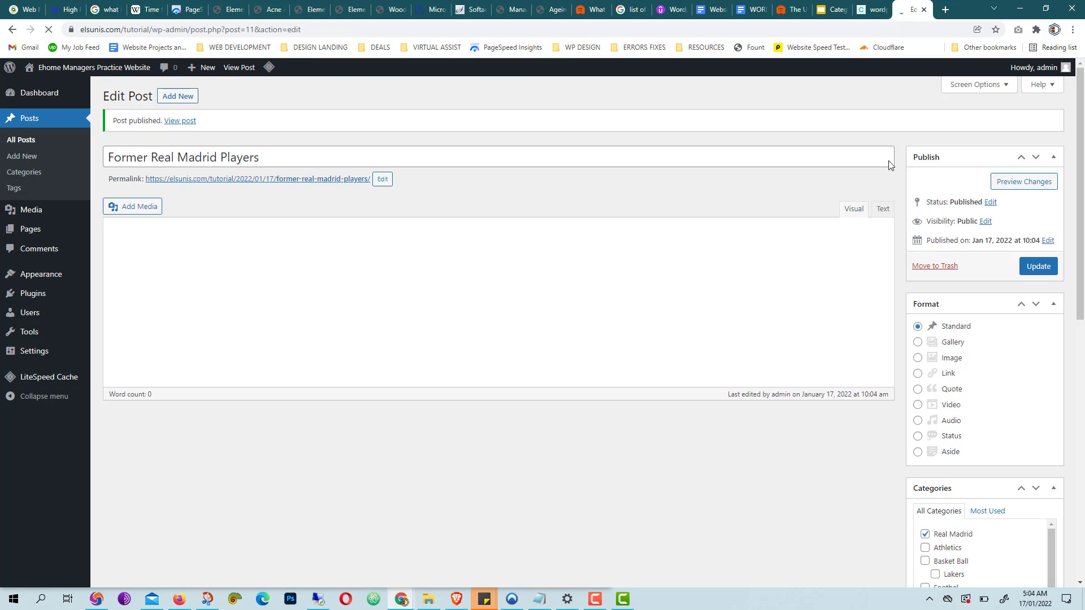
- Switch to the Google Slides presentation, advance it to the "How to add Tags" slide, and return to the post editor
{"action": "left_click", "coordinate": [817, 11]}
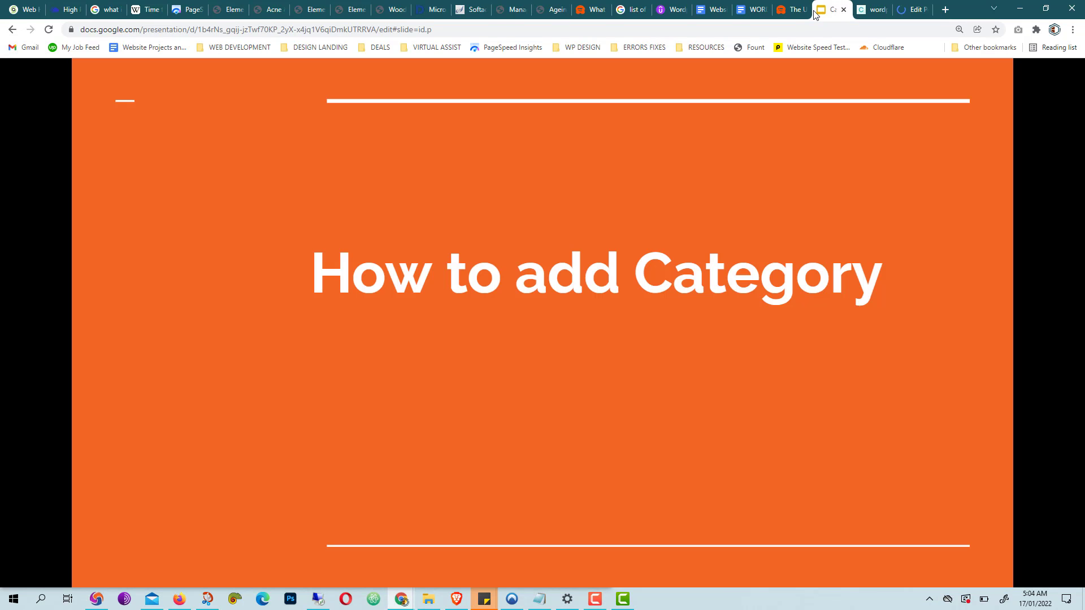
{"action": "left_click", "coordinate": [631, 324]}
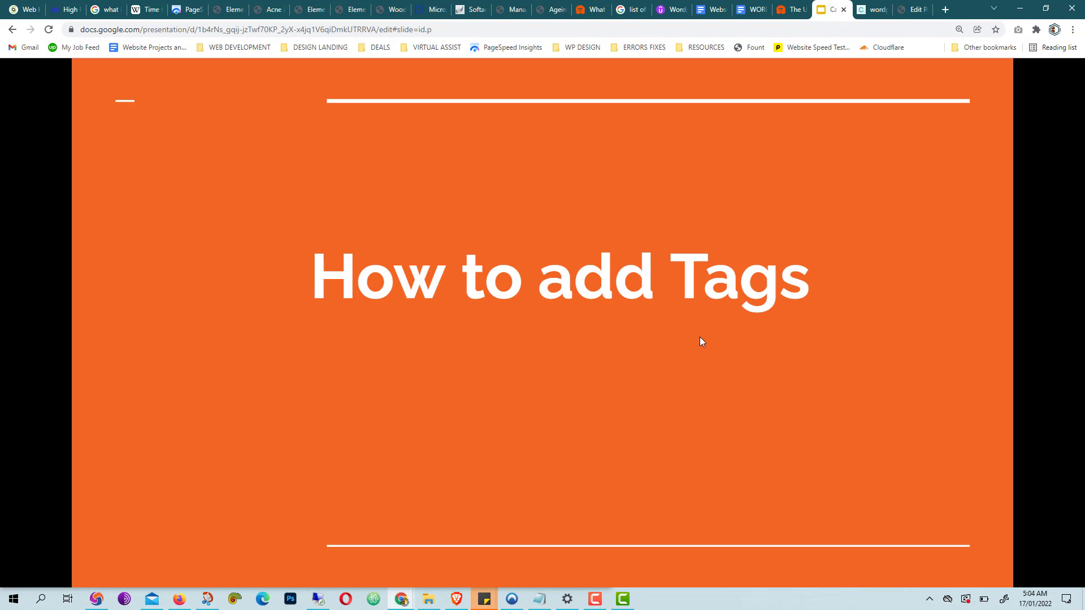
{"action": "left_click", "coordinate": [913, 9]}
- Examine the published post's content along with its category and tag settings
{"action": "scroll", "coordinate": [744, 331], "scroll_direction": "down", "scroll_amount": 5}
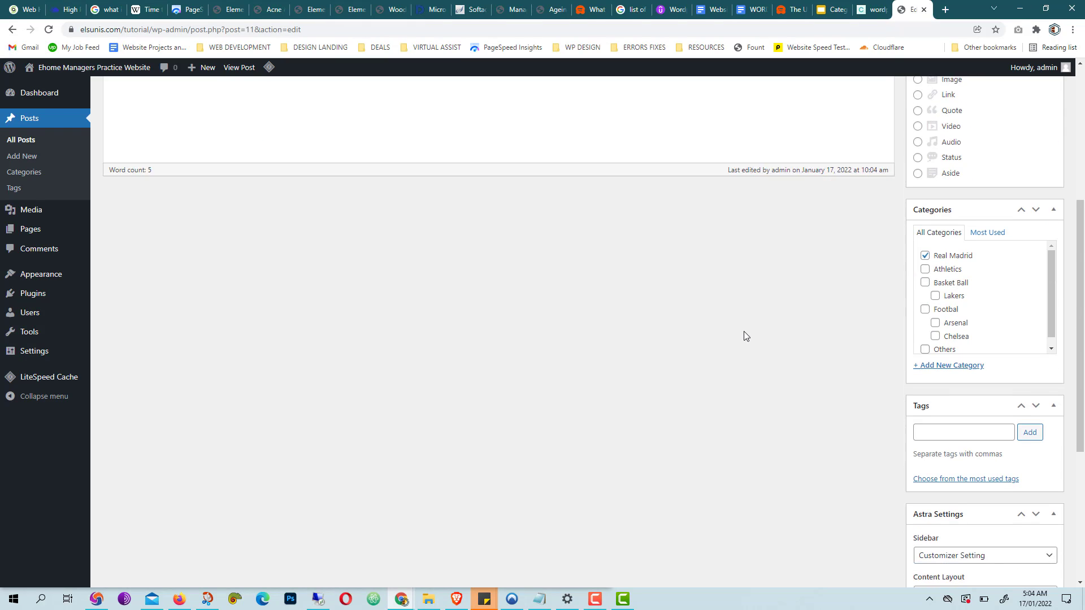
{"action": "scroll", "coordinate": [744, 331], "scroll_direction": "up", "scroll_amount": 5}
{"action": "scroll", "coordinate": [744, 333], "scroll_direction": "down", "scroll_amount": 9}
{"action": "scroll", "coordinate": [775, 321], "scroll_direction": "up", "scroll_amount": 4}
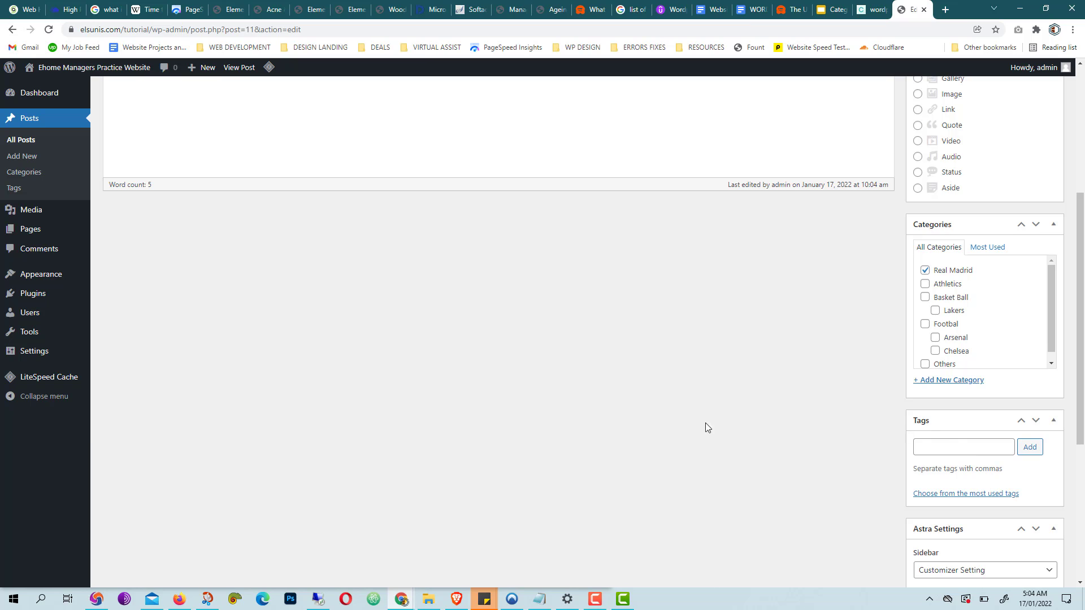
{"action": "scroll", "coordinate": [707, 428], "scroll_direction": "up", "scroll_amount": 5}
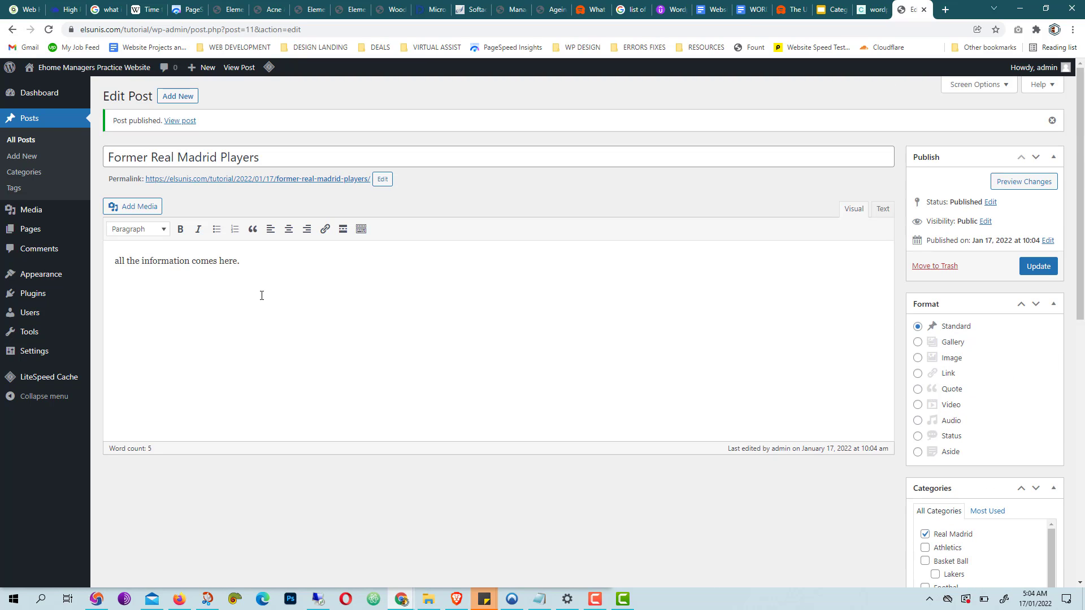
{"action": "scroll", "coordinate": [356, 304], "scroll_direction": "down", "scroll_amount": 5}
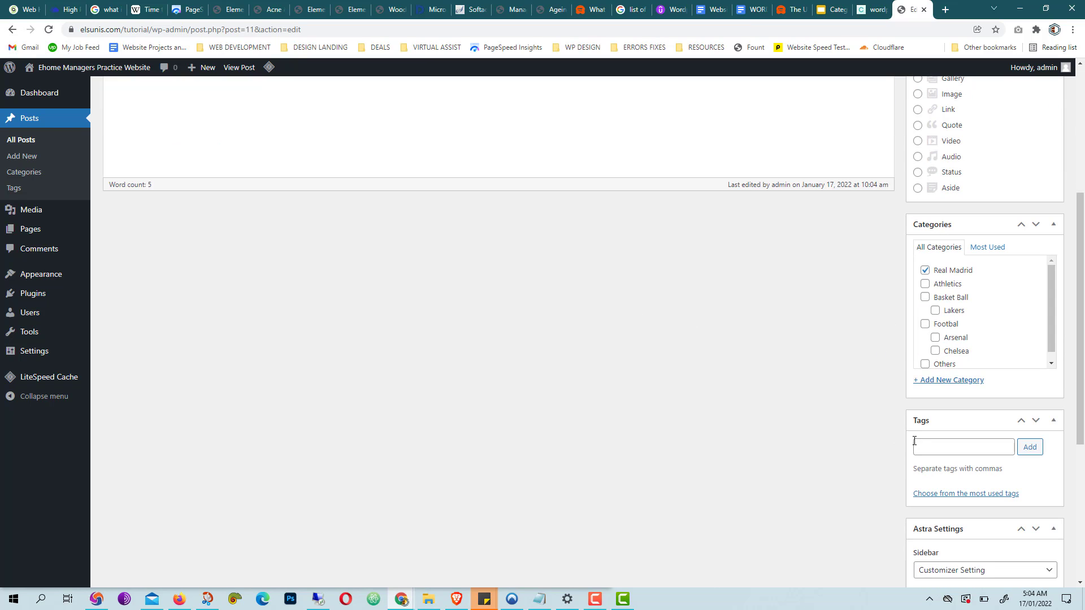
{"action": "left_click", "coordinate": [924, 448]}
{"action": "scroll", "coordinate": [907, 445], "scroll_direction": "up", "scroll_amount": 5}
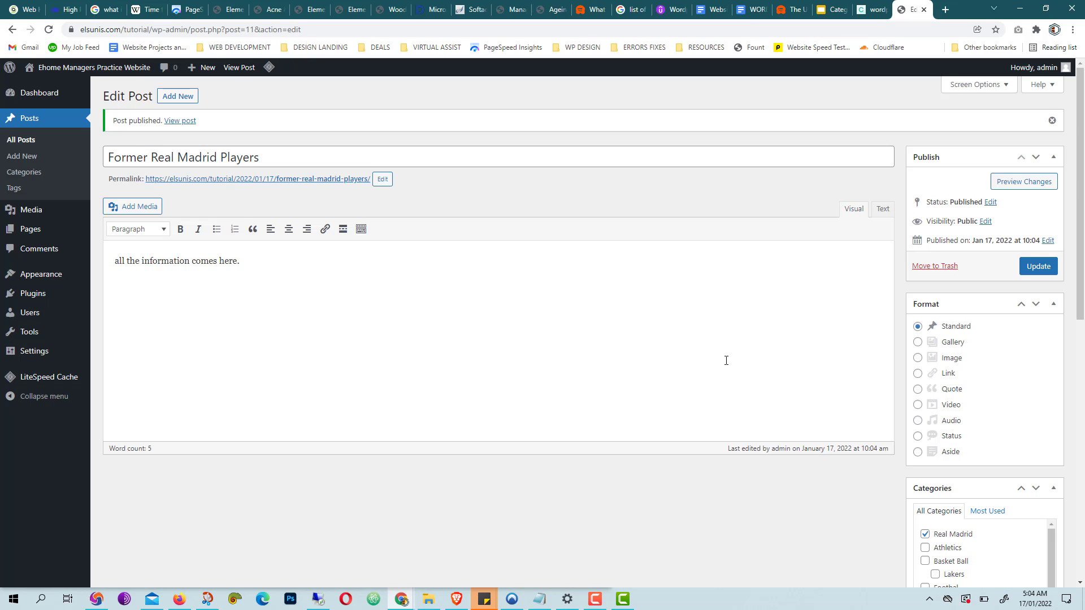
{"action": "scroll", "coordinate": [725, 359], "scroll_direction": "down", "scroll_amount": 5}
{"action": "scroll", "coordinate": [718, 359], "scroll_direction": "up", "scroll_amount": 5}
{"action": "scroll", "coordinate": [944, 428], "scroll_direction": "down", "scroll_amount": 5}
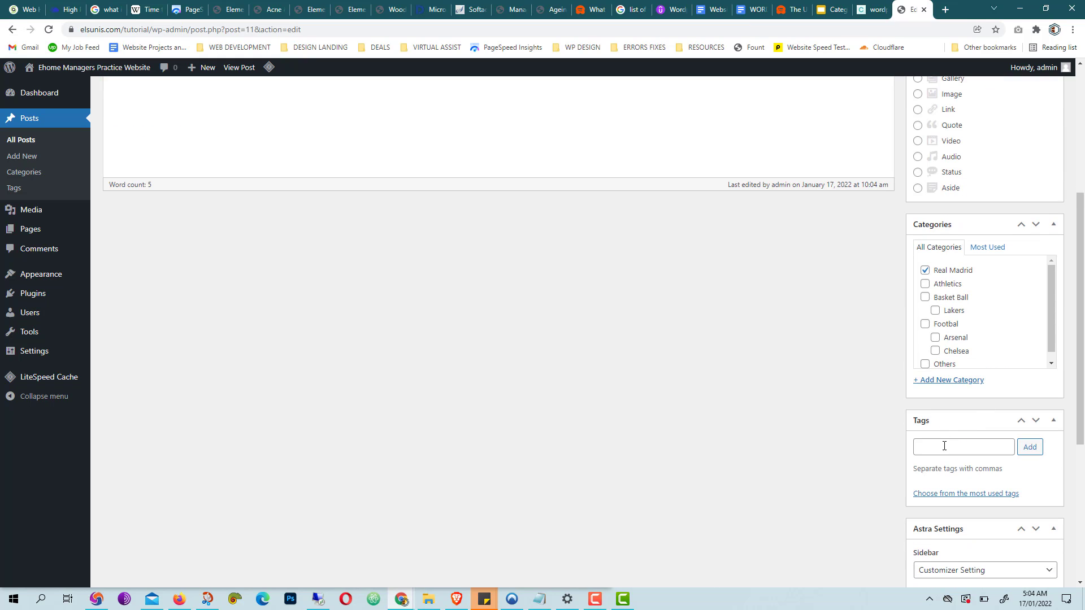
- Add the tags "top scorers" and "real madrid players" to the post
{"action": "left_click", "coordinate": [944, 446]}
{"action": "type", "text": "top scorers"}
{"action": "key", "text": "Return"}
{"action": "type", "text": "real "}
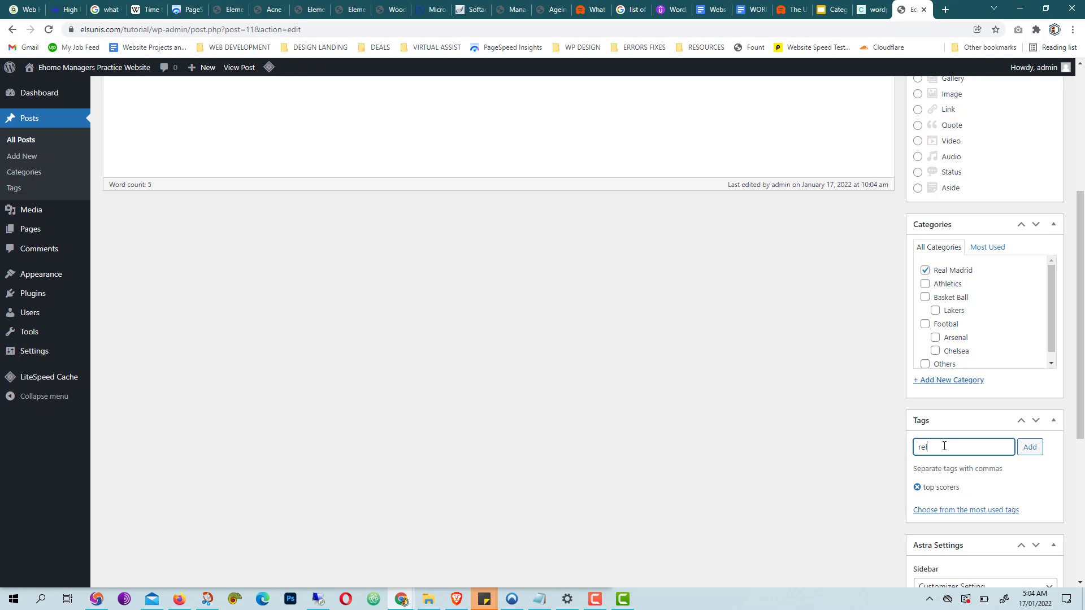
{"action": "type", "text": "madrid pal"}
{"action": "key", "text": "BackSpace"}
{"action": "key", "text": "BackSpace"}
{"action": "type", "text": "l"}
{"action": "key", "text": "Return"}
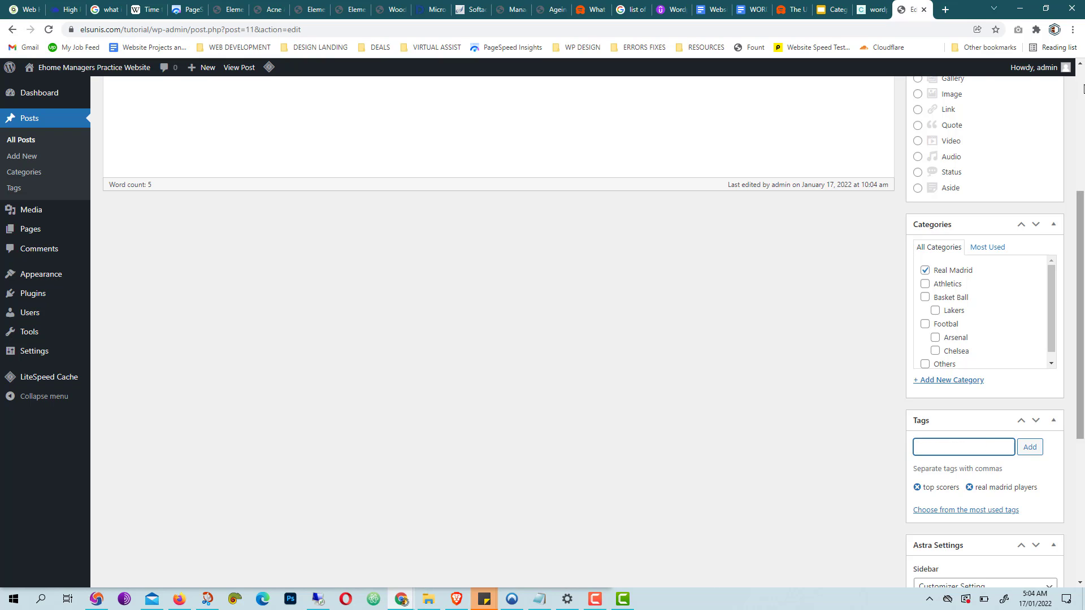
- Update the published post and check its assigned category and tags
{"action": "left_click", "coordinate": [831, 9]}
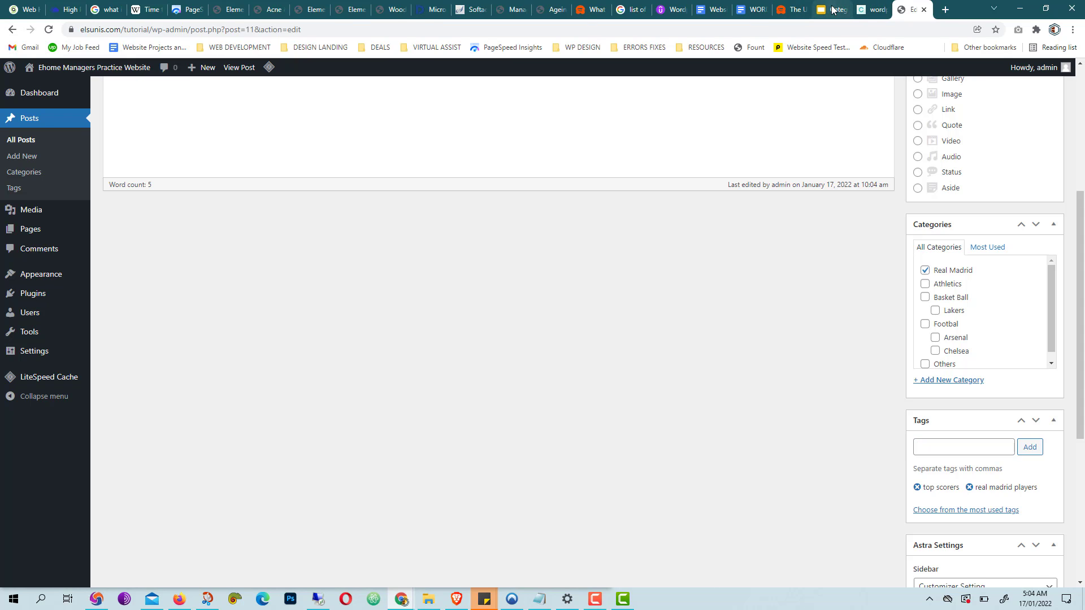
{"action": "left_click", "coordinate": [911, 9]}
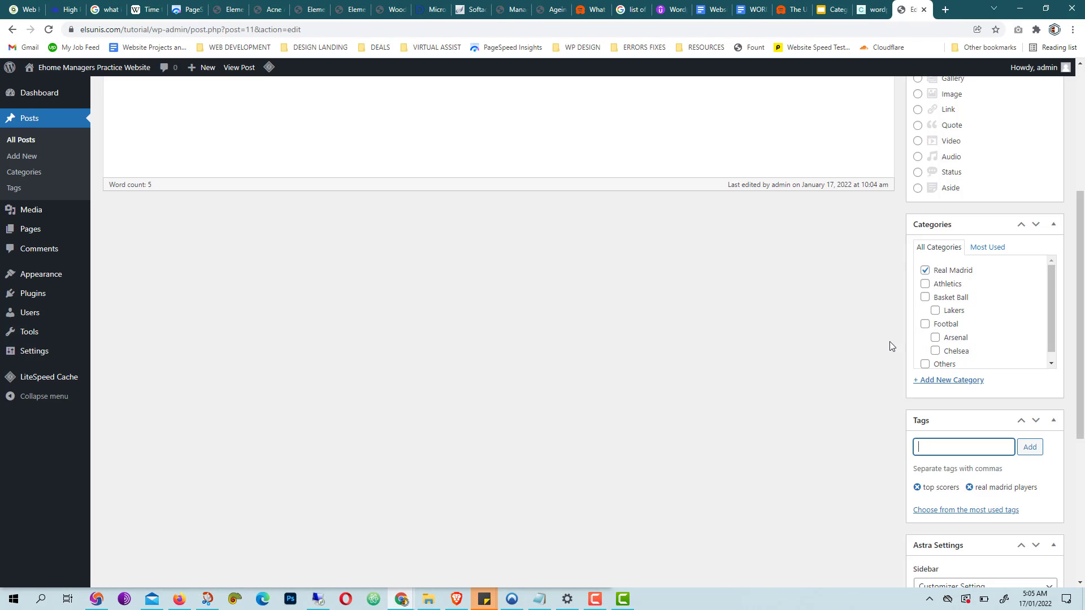
{"action": "scroll", "coordinate": [892, 346], "scroll_direction": "up", "scroll_amount": 5}
{"action": "left_click", "coordinate": [1039, 266]}
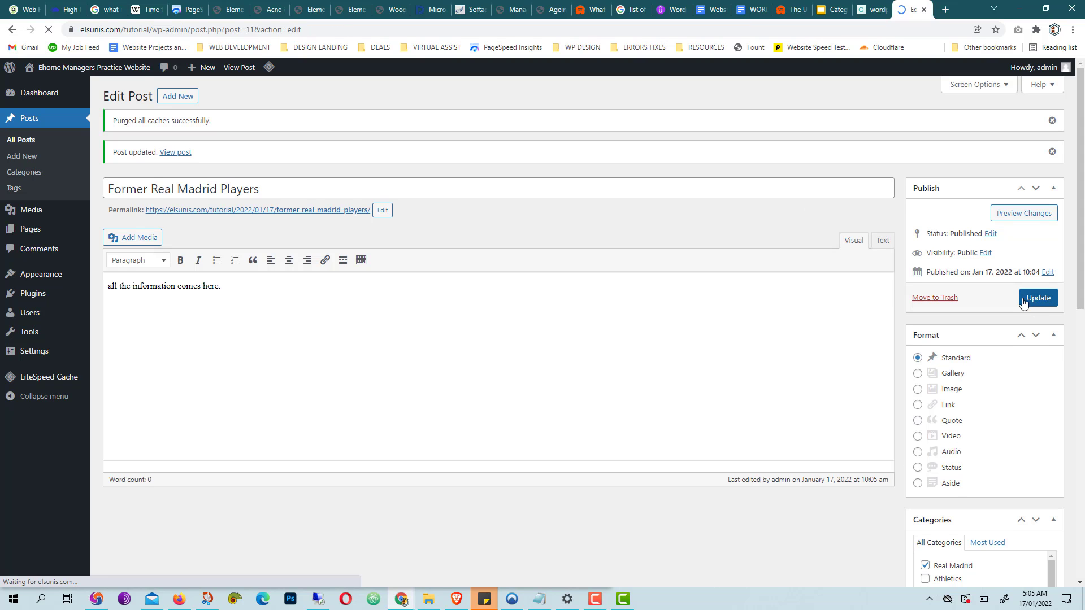
{"action": "scroll", "coordinate": [1022, 322], "scroll_direction": "down", "scroll_amount": 9}
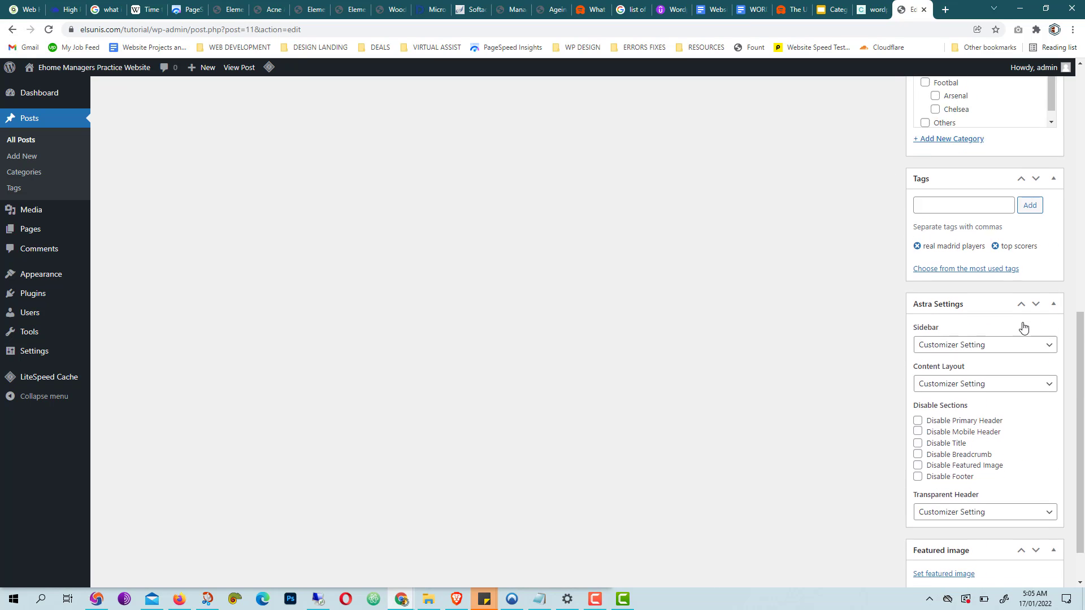
{"action": "scroll", "coordinate": [999, 334], "scroll_direction": "up", "scroll_amount": 4}
{"action": "scroll", "coordinate": [841, 351], "scroll_direction": "down", "scroll_amount": 5}
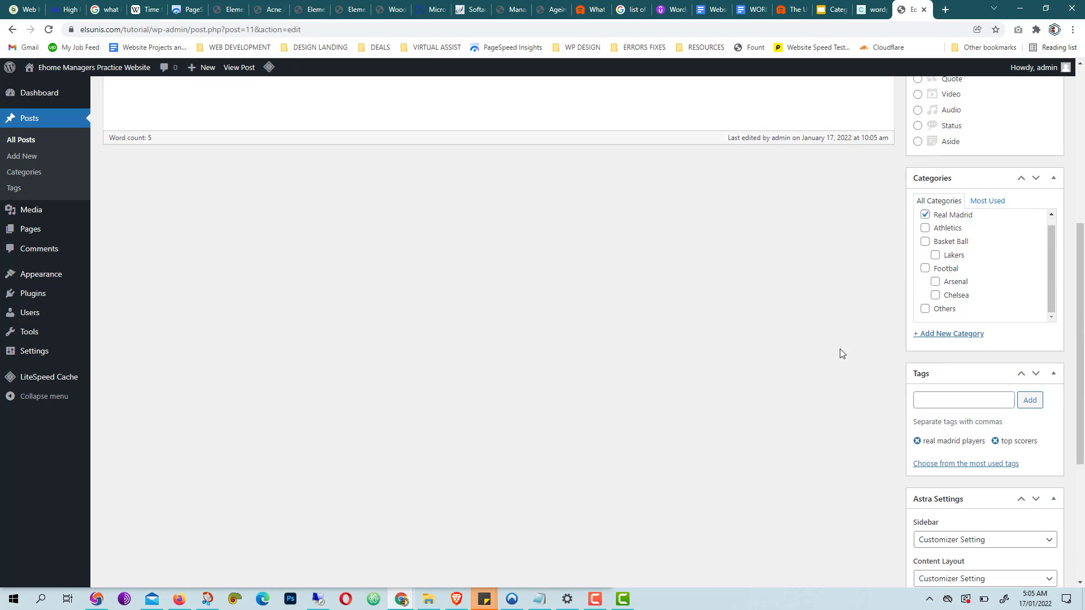
{"action": "scroll", "coordinate": [972, 292], "scroll_direction": "up", "scroll_amount": 2}
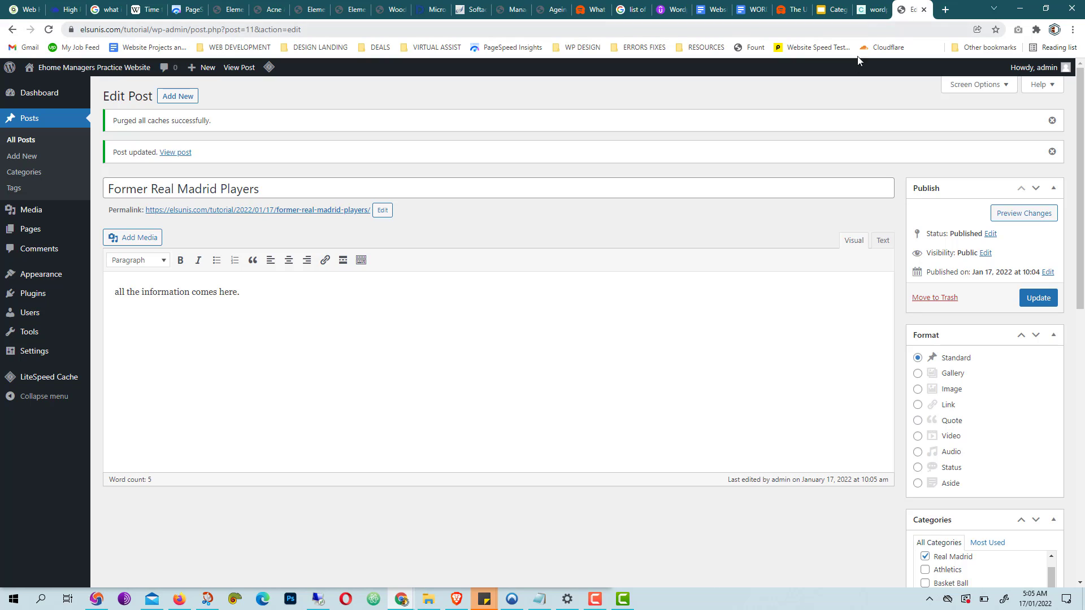
- Switch to the Google Slides presentation and advance to the slide about using sub-categories
{"action": "left_click", "coordinate": [832, 11]}
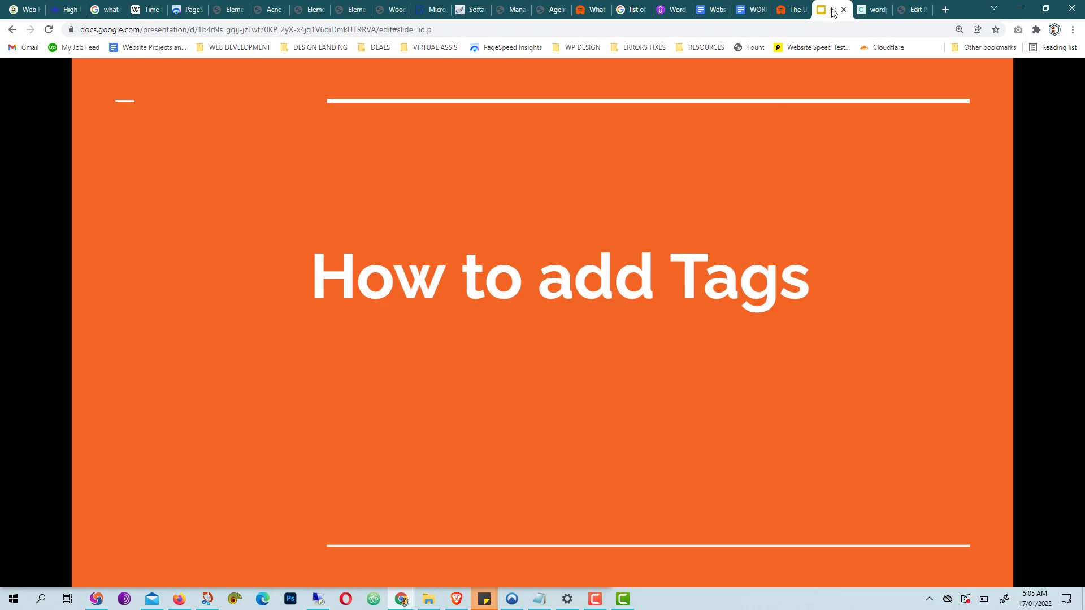
{"action": "left_click", "coordinate": [723, 177]}
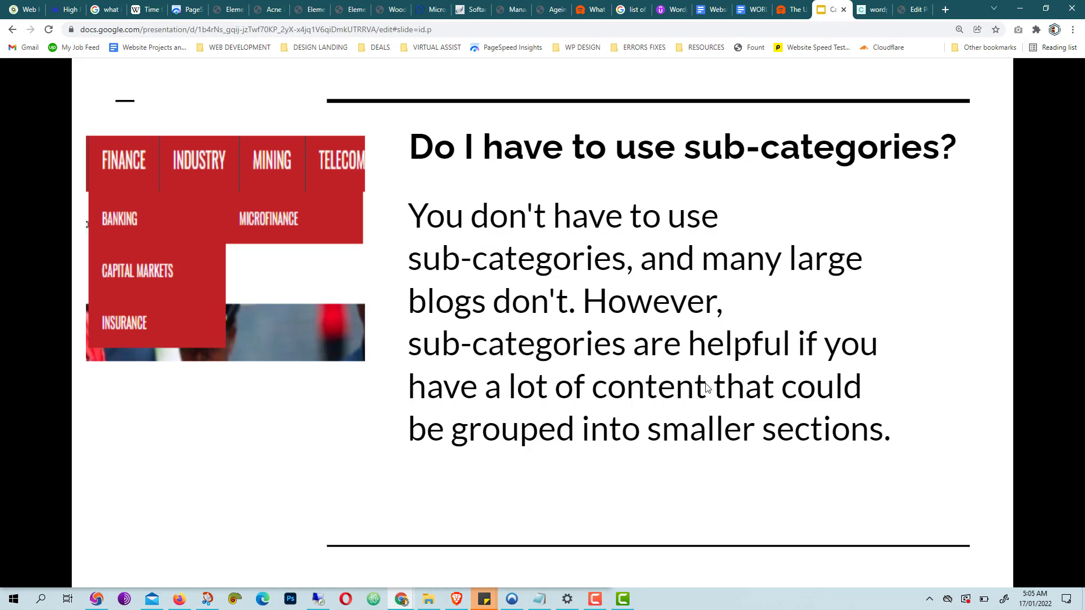